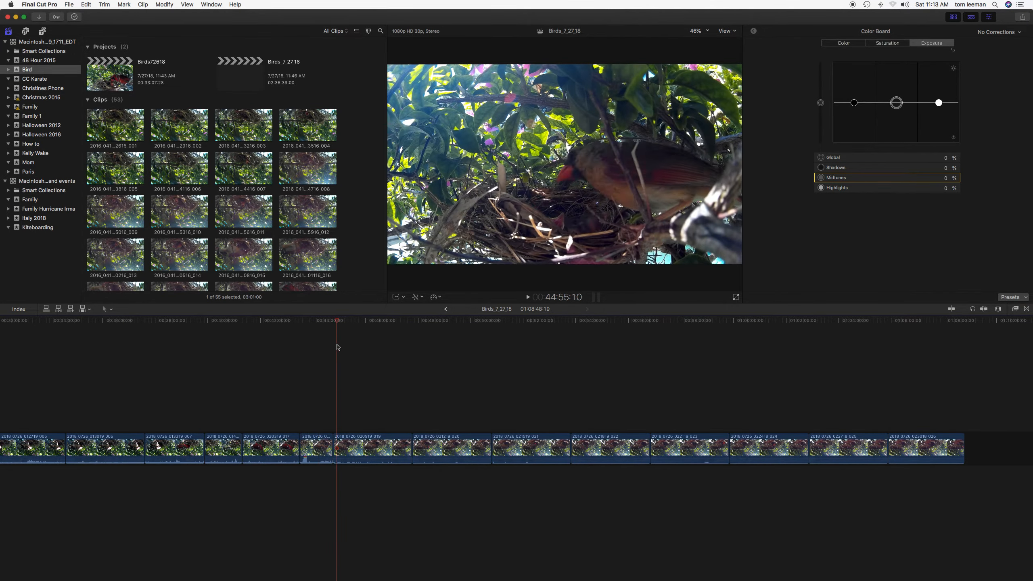
Select the range of clips from the upside-down nest clip to the end of the timeline and rotate them 180°.
{"action": "left_click", "coordinate": [387, 445]}
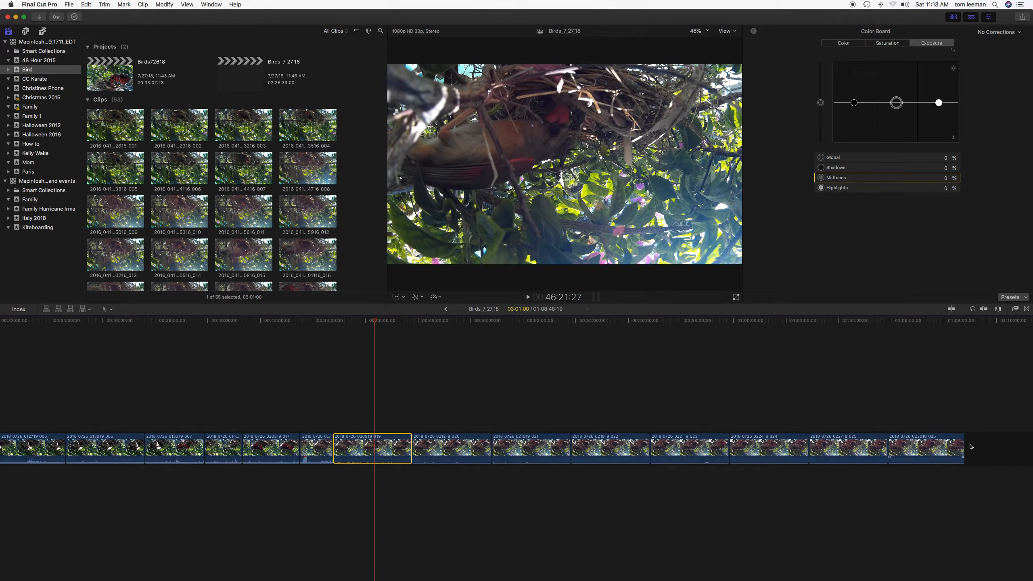
{"action": "left_click", "coordinate": [932, 449], "text": "shift"}
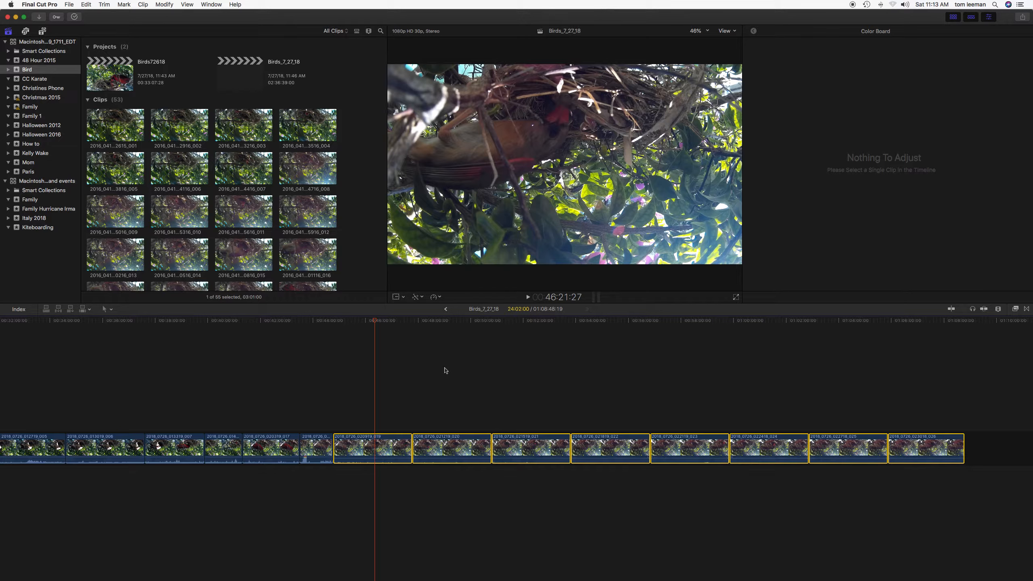
{"action": "left_click", "coordinate": [405, 298]}
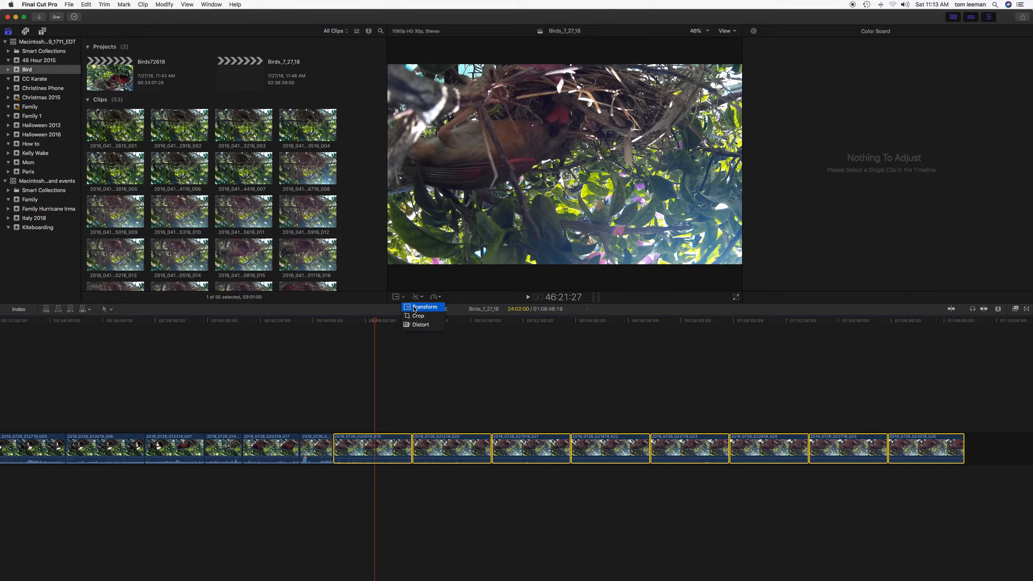
{"action": "left_click", "coordinate": [413, 307]}
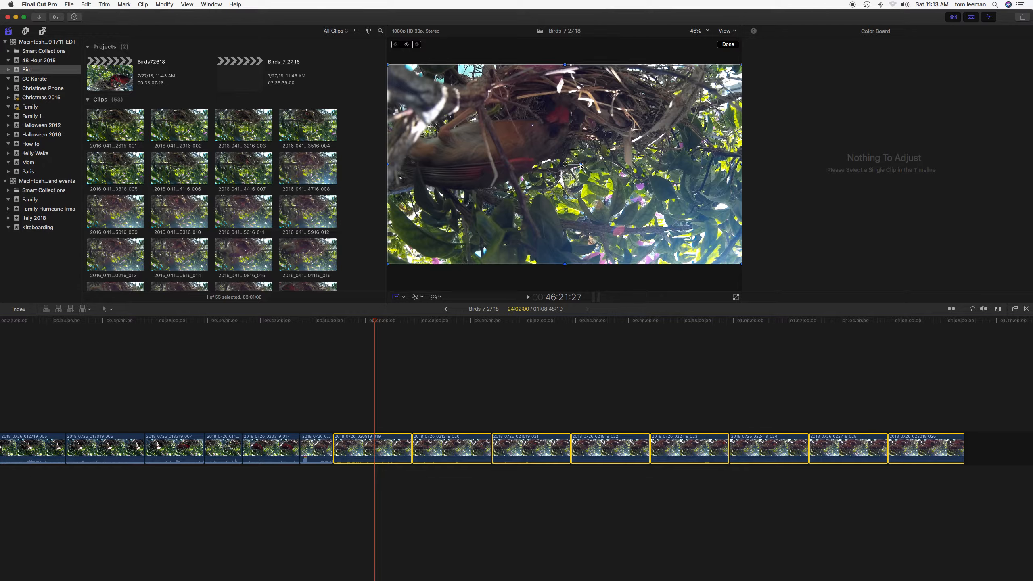
{"action": "left_click_drag", "start_coordinate": [581, 165], "coordinate": [549, 166]}
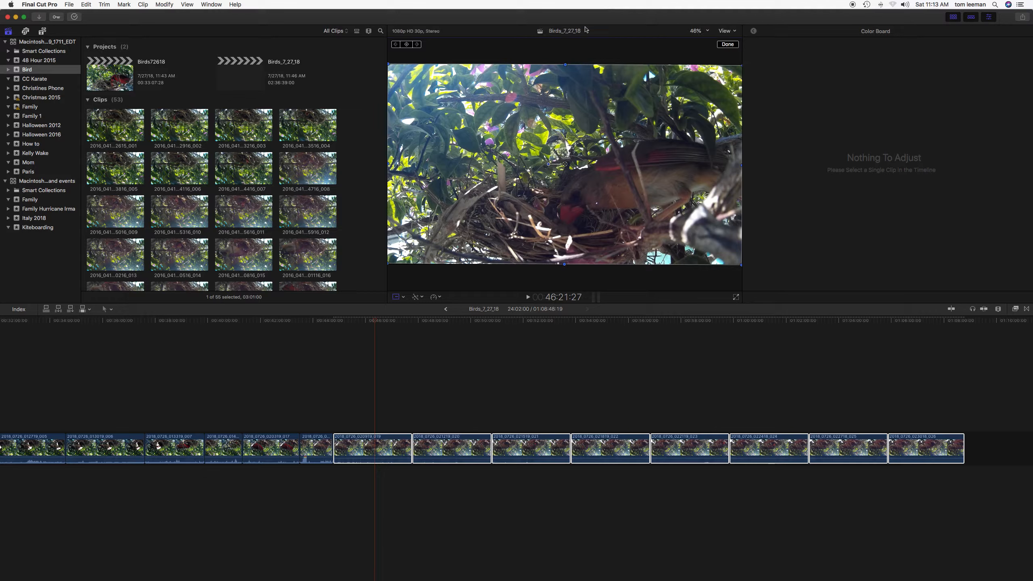
{"action": "left_click_drag", "start_coordinate": [549, 165], "coordinate": [549, 164]}
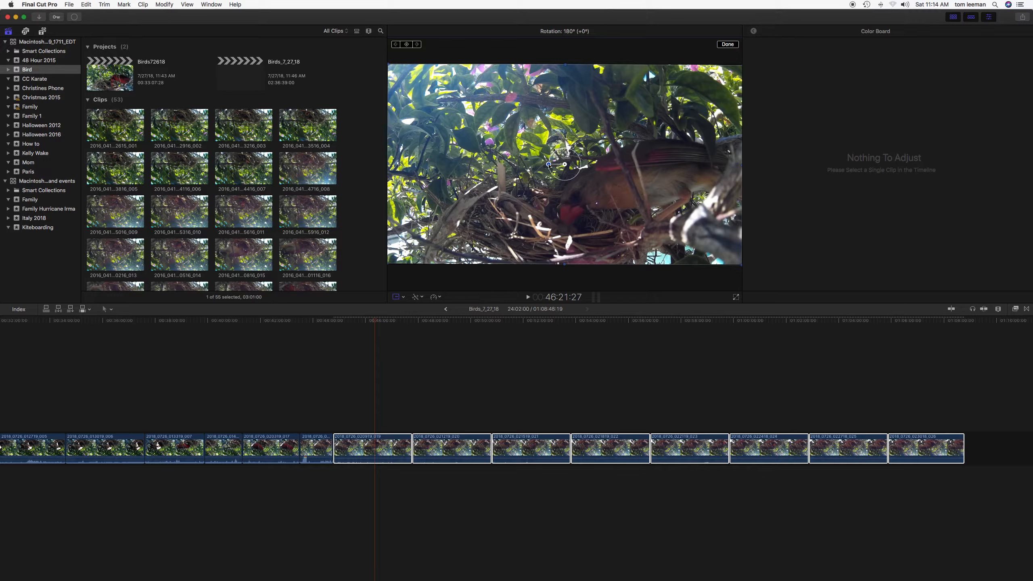
{"action": "left_click_drag", "start_coordinate": [549, 164], "coordinate": [549, 165]}
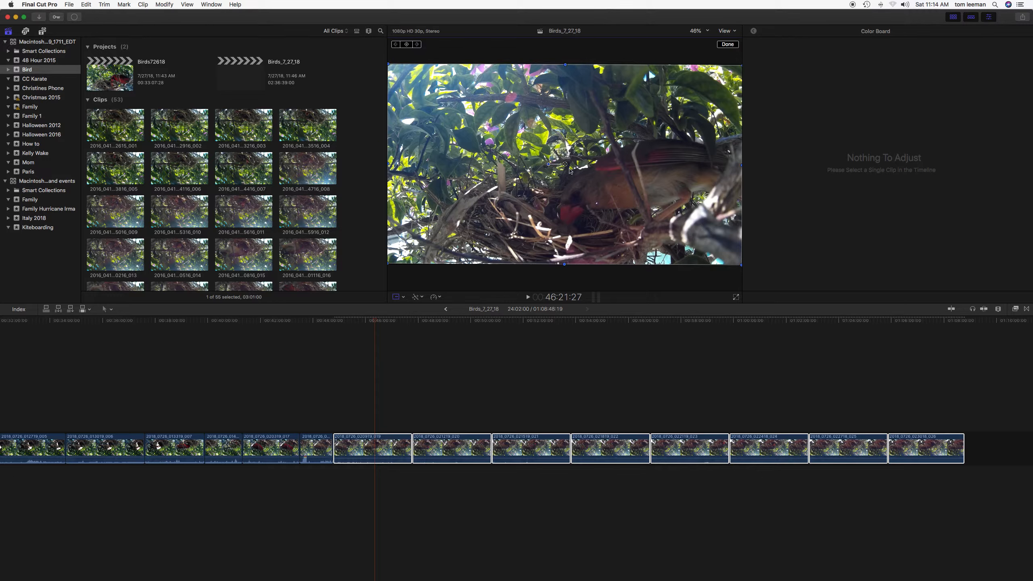
{"action": "left_click_drag", "start_coordinate": [549, 164], "coordinate": [549, 164]}
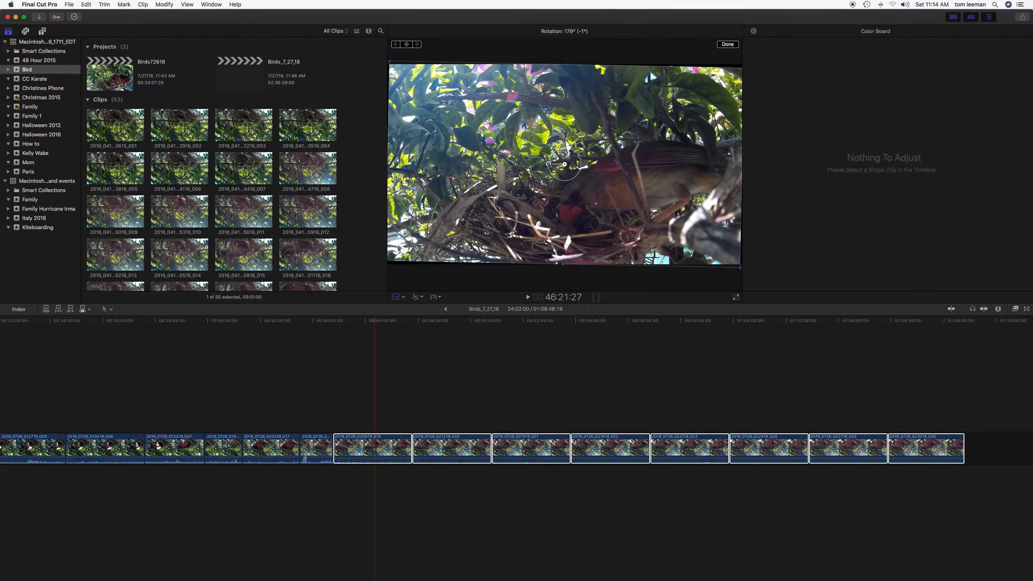
{"action": "left_click_drag", "start_coordinate": [549, 164], "coordinate": [549, 164]}
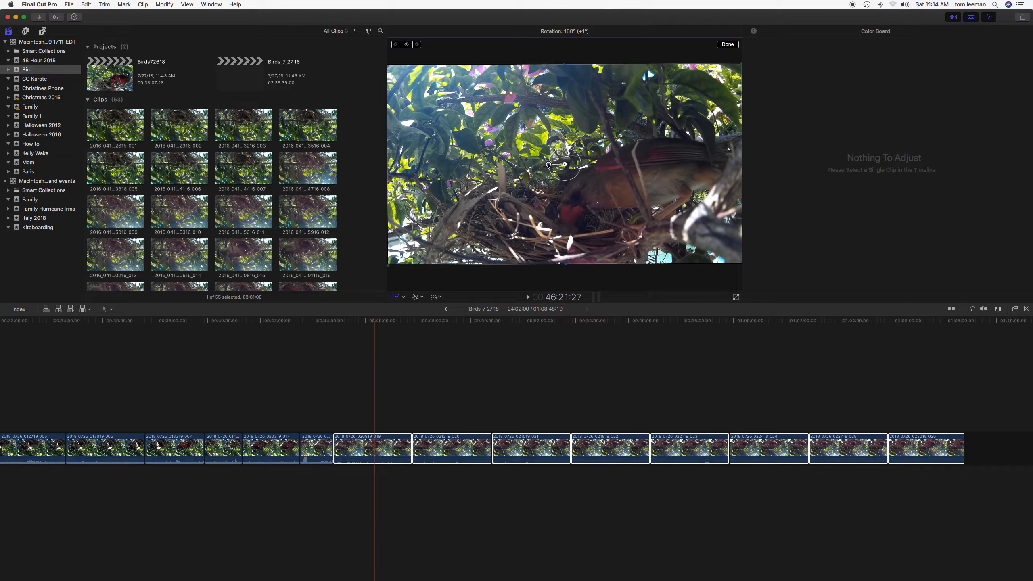
{"action": "left_click_drag", "start_coordinate": [548, 164], "coordinate": [527, 166]}
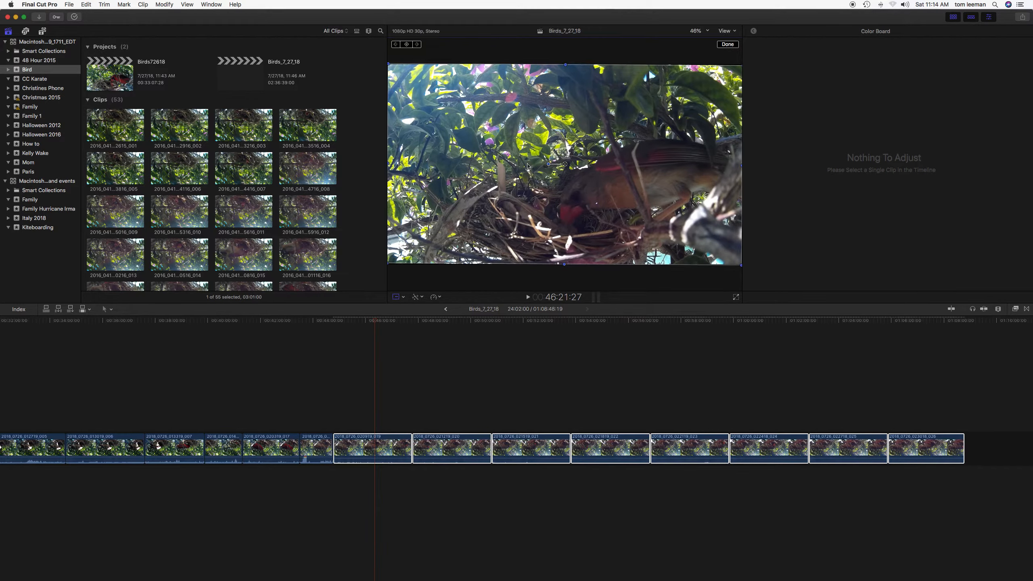
{"action": "left_click", "coordinate": [728, 44]}
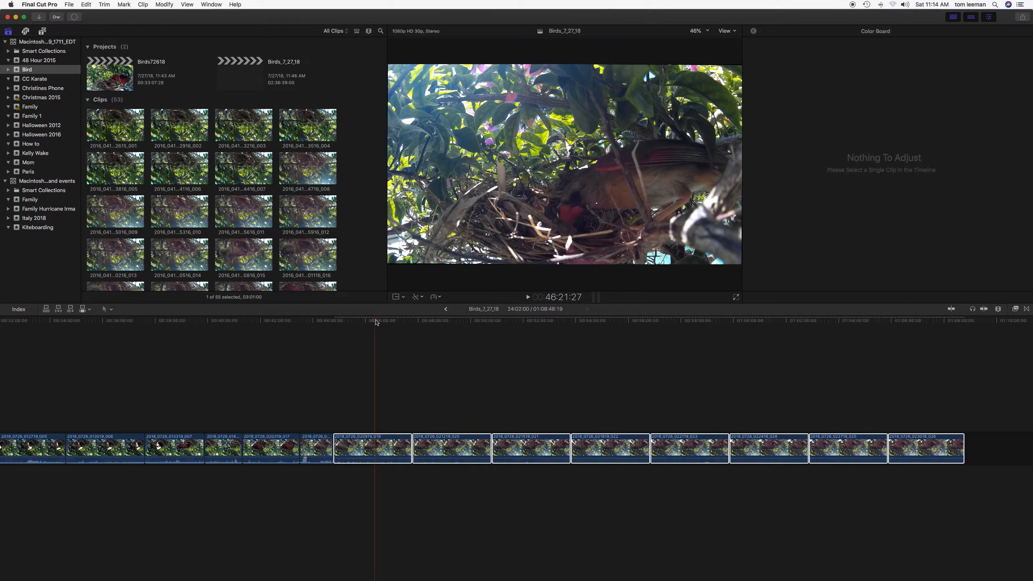
Open the background tasks window to check rendering progress, then close it.
{"action": "left_click", "coordinate": [75, 18]}
{"action": "left_click", "coordinate": [75, 18]}
{"action": "left_click", "coordinate": [75, 17]}
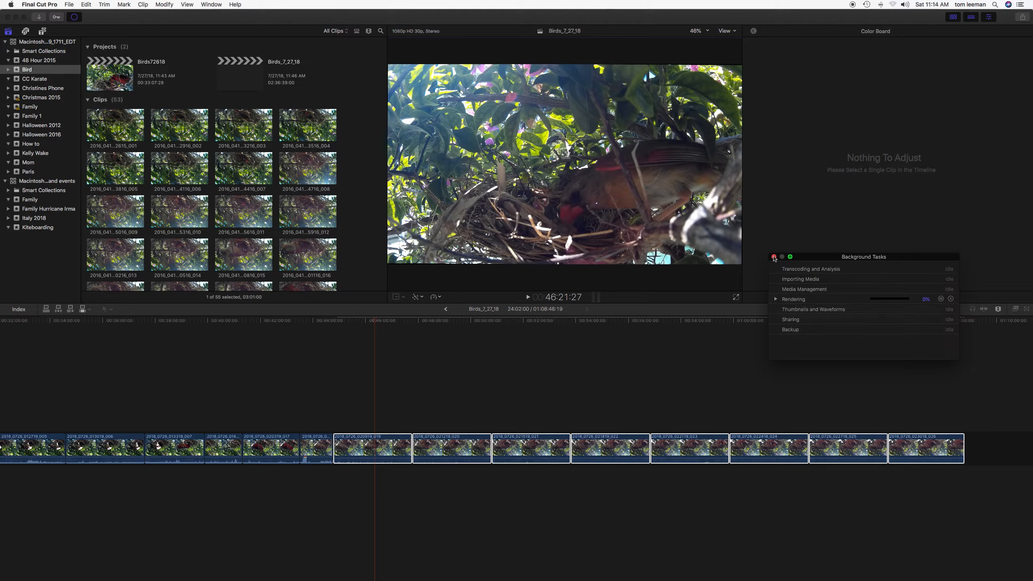
{"action": "left_click", "coordinate": [773, 257]}
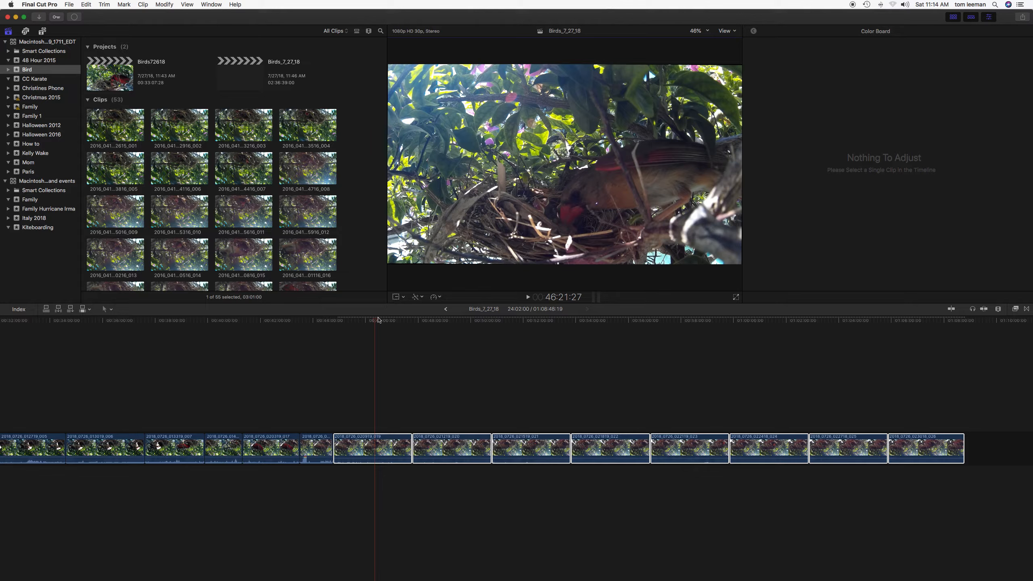
Match the color of the selected rotated clips to a frame from an earlier clip in the timeline.
{"action": "left_click", "coordinate": [385, 320]}
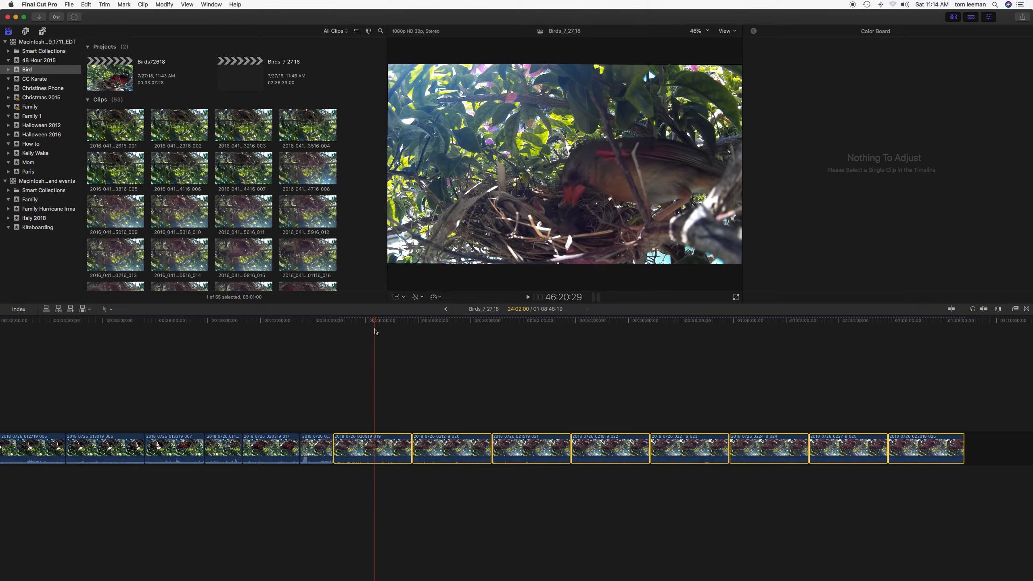
{"action": "left_click", "coordinate": [421, 298]}
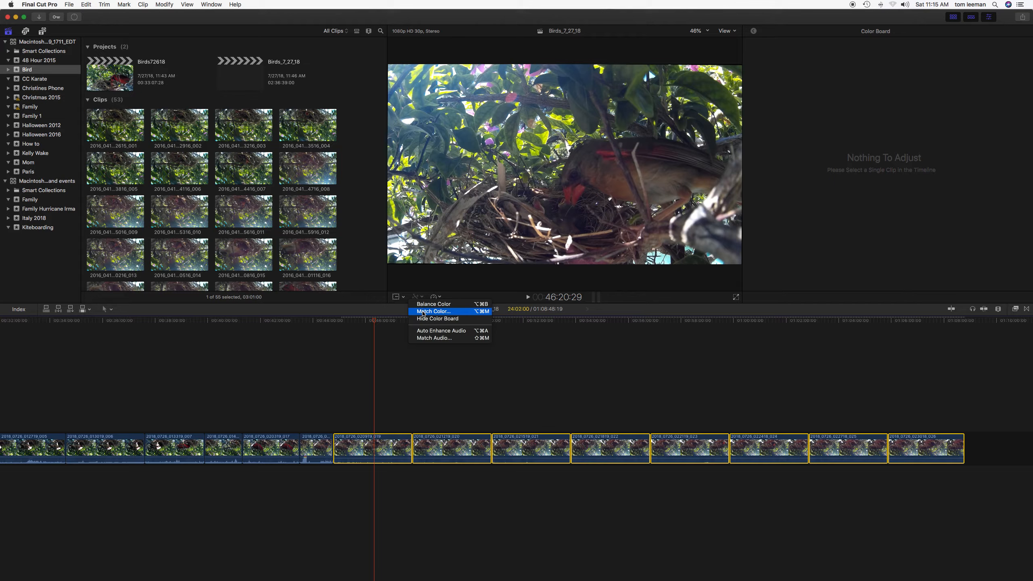
{"action": "left_click", "coordinate": [423, 311]}
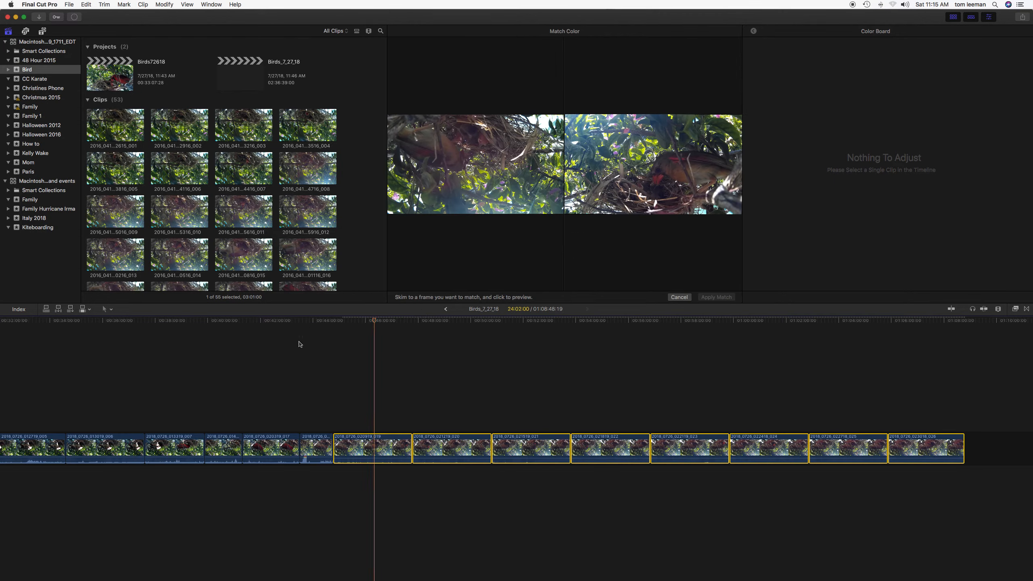
{"action": "left_click", "coordinate": [167, 447]}
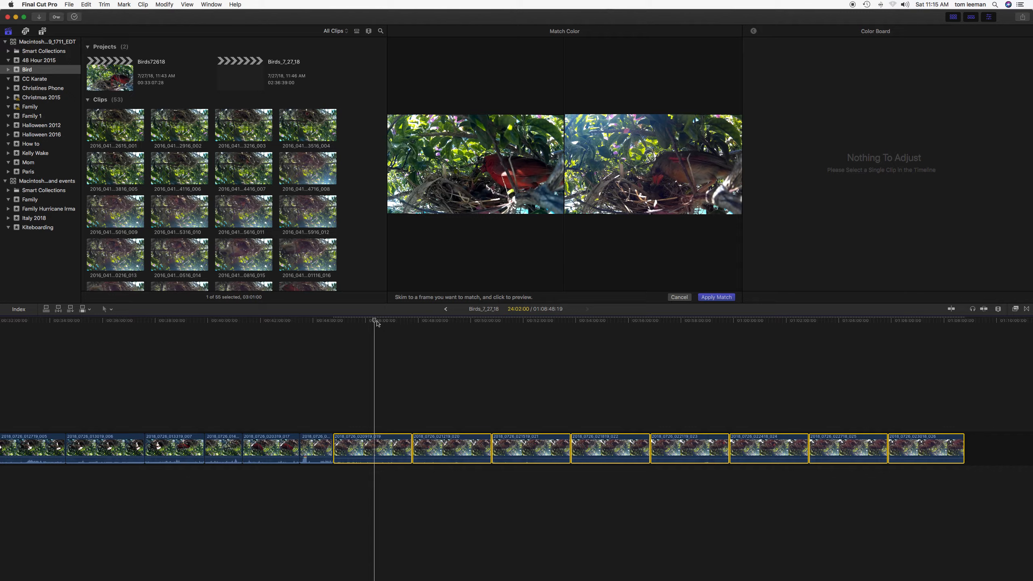
{"action": "left_click", "coordinate": [715, 297]}
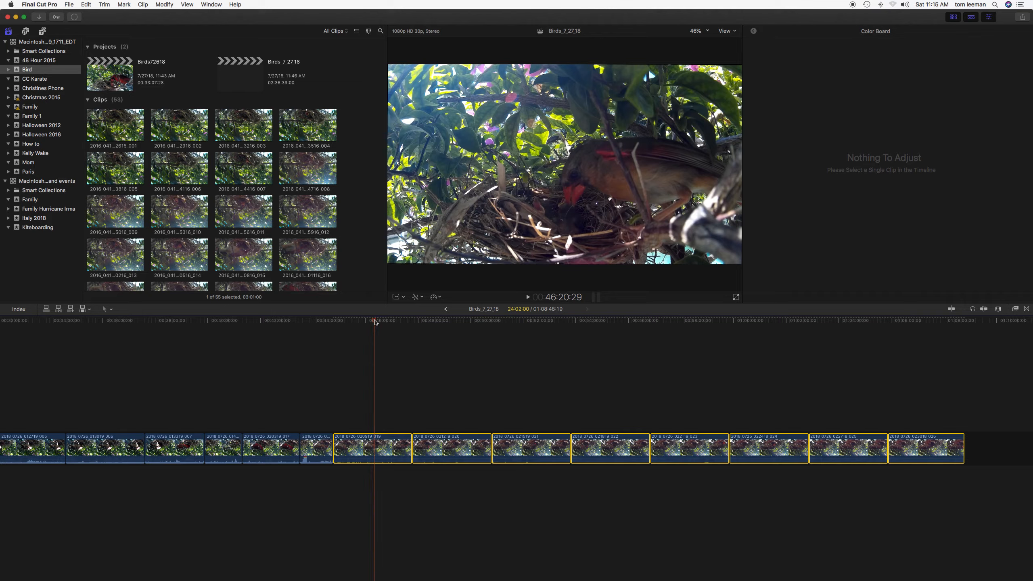
Select only the first rotated clip and match its color to a different frame from an earlier clip.
{"action": "left_click_drag", "start_coordinate": [376, 323], "coordinate": [363, 358]}
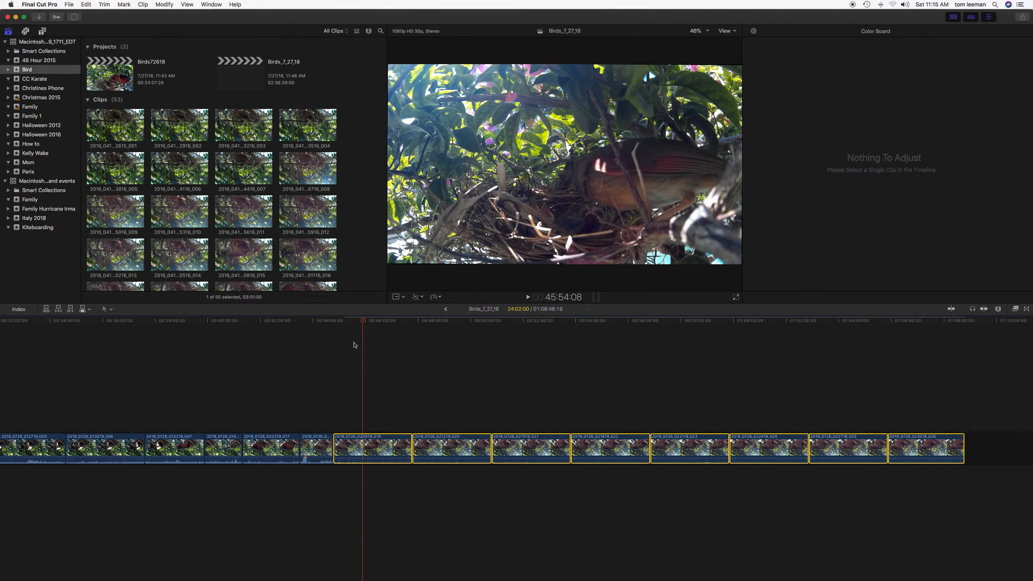
{"action": "left_click", "coordinate": [307, 382]}
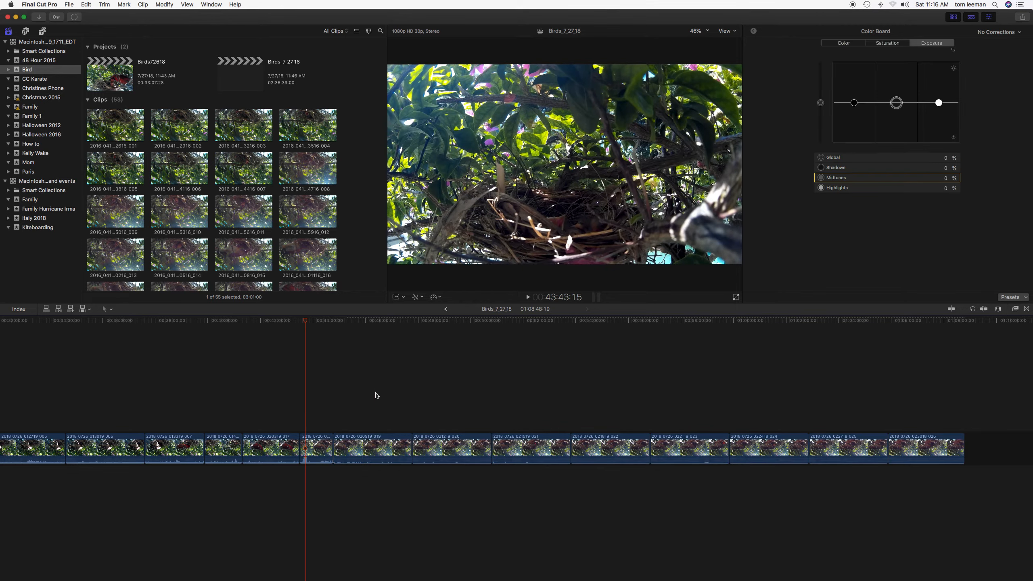
{"action": "left_click", "coordinate": [372, 444]}
{"action": "left_click", "coordinate": [377, 386]}
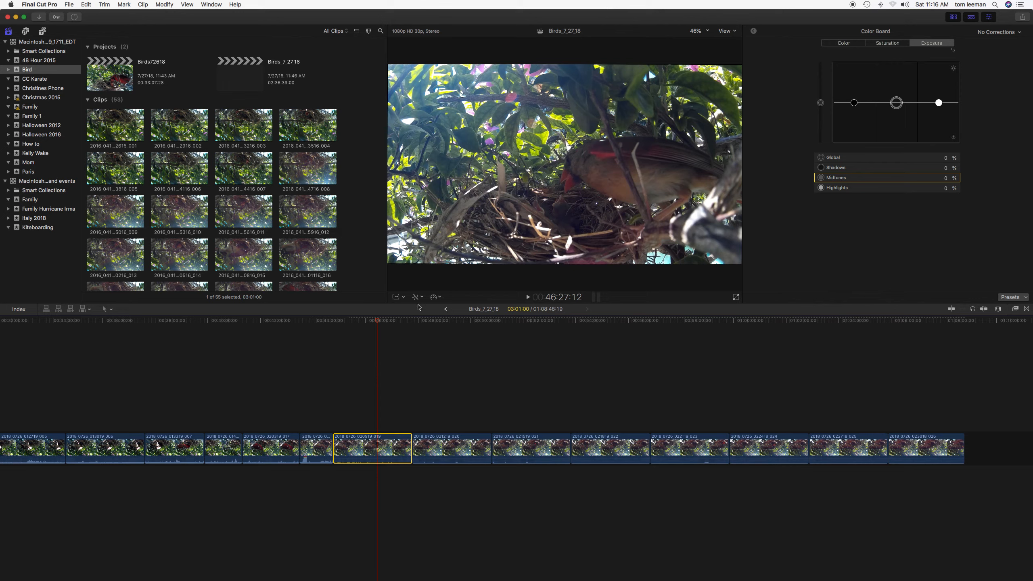
{"action": "left_click", "coordinate": [423, 297]}
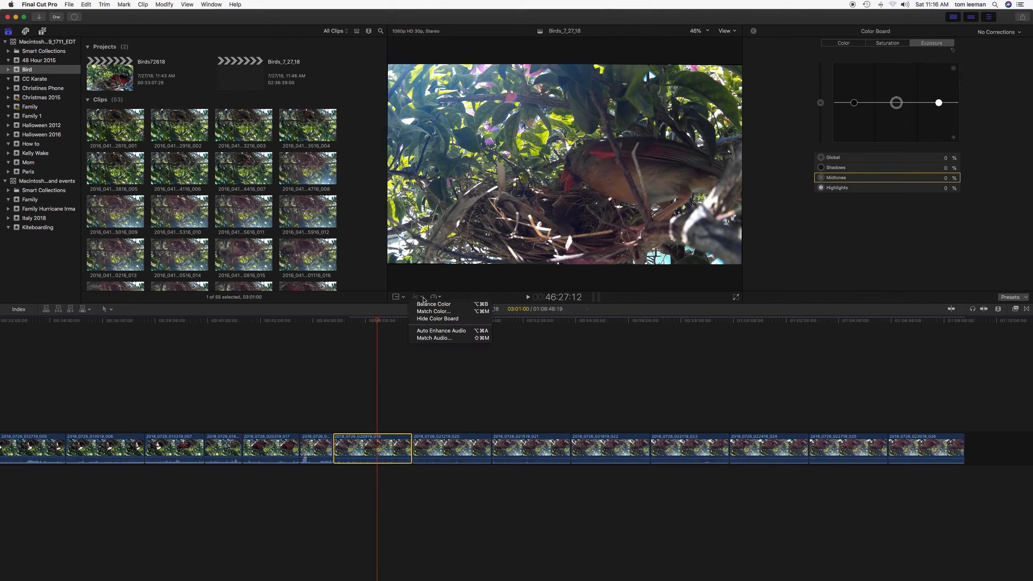
{"action": "left_click", "coordinate": [434, 311]}
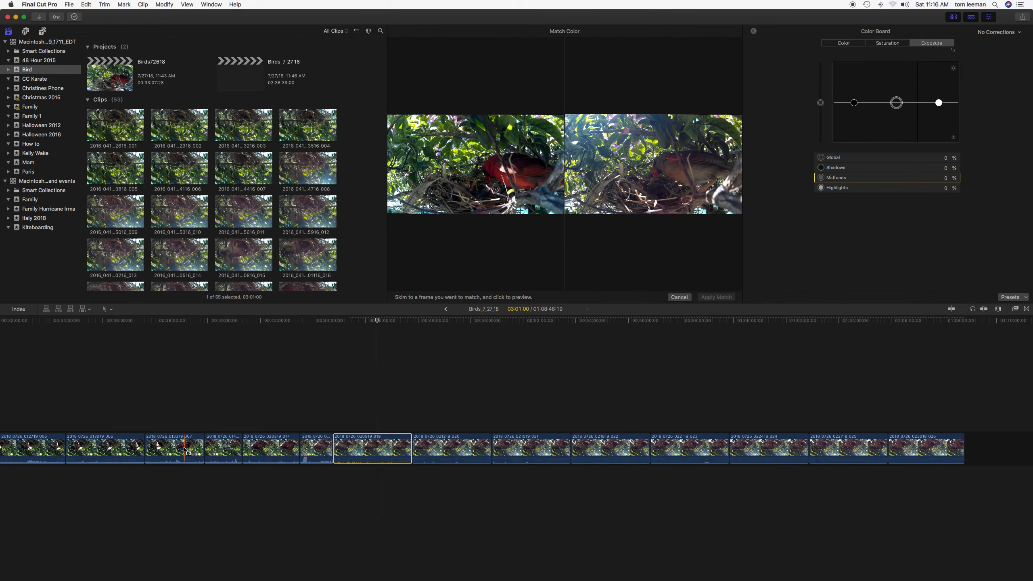
{"action": "left_click", "coordinate": [185, 450]}
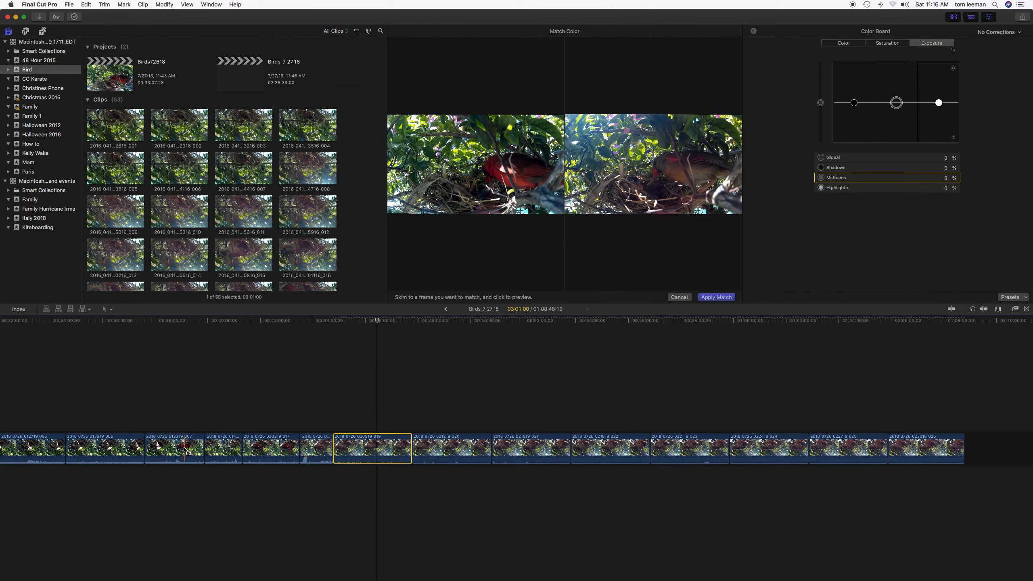
{"action": "left_click", "coordinate": [713, 297]}
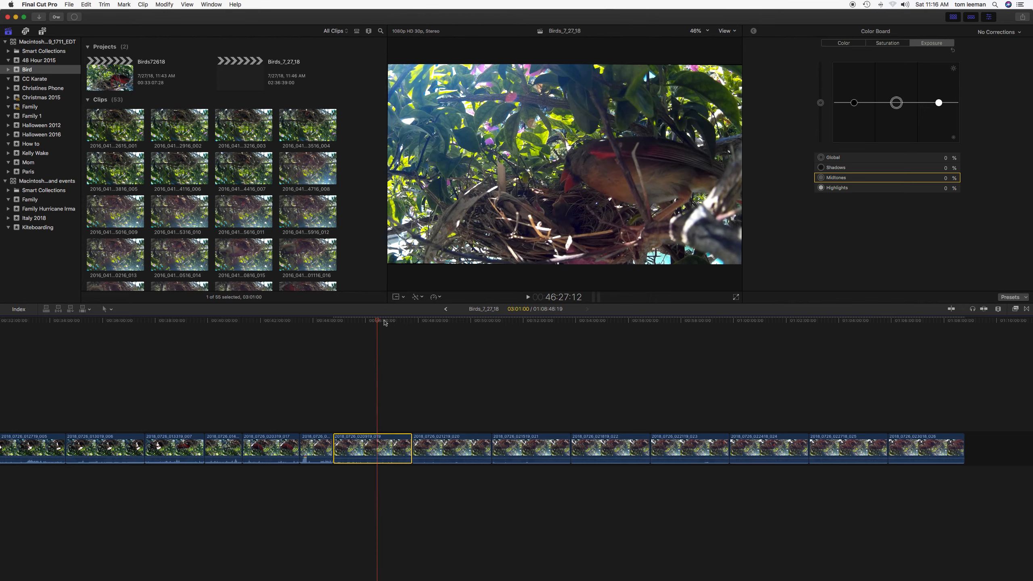
Scrub the playhead across the matched clip to review the color.
{"action": "mouse_move", "coordinate": [378, 321]}
{"action": "left_mouse_down"}
{"action": "mouse_move", "coordinate": [337, 327]}
{"action": "mouse_move", "coordinate": [388, 333]}
{"action": "left_mouse_up"}
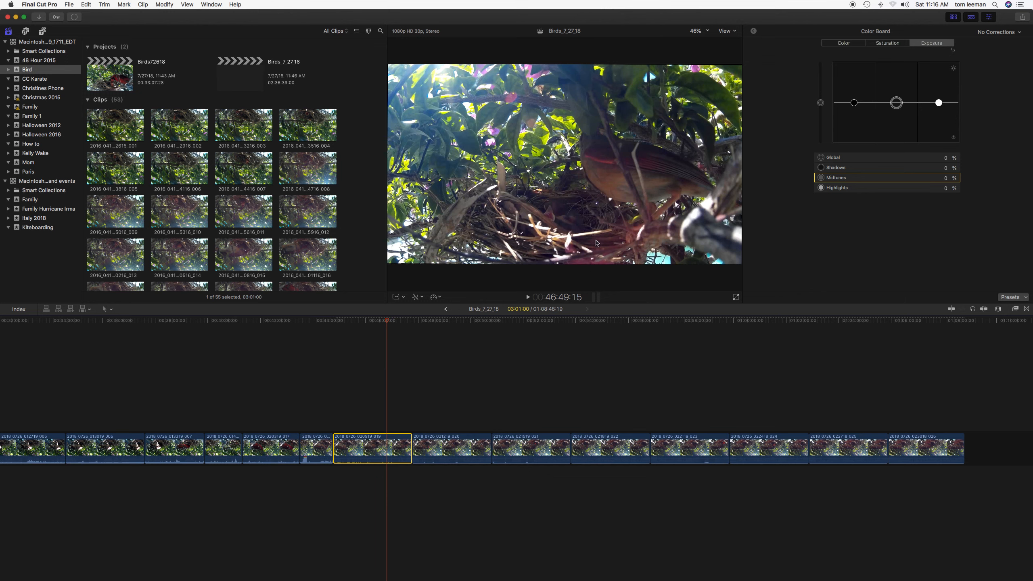
{"action": "left_click_drag", "start_coordinate": [386, 321], "coordinate": [356, 327]}
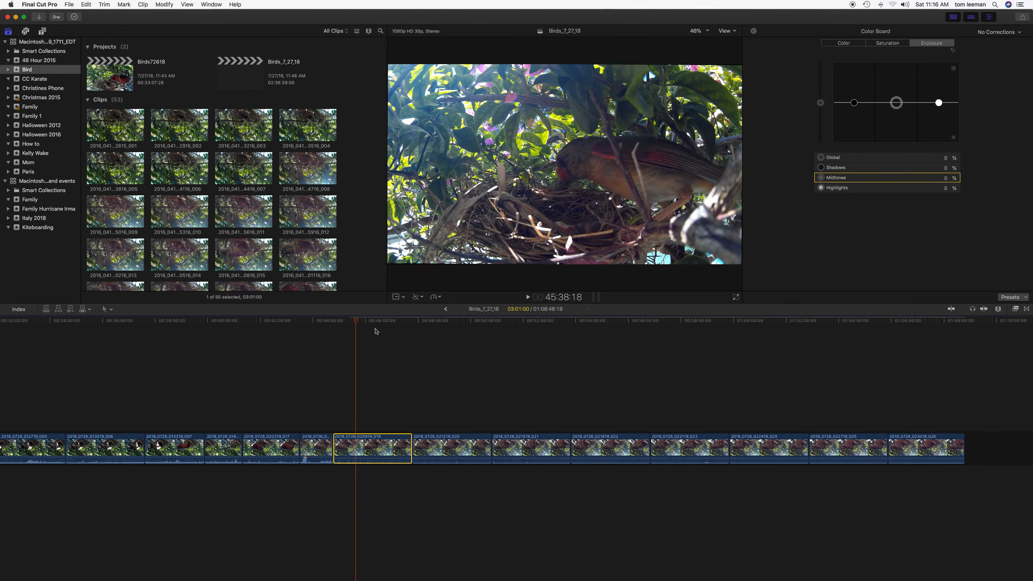
{"action": "left_click_drag", "start_coordinate": [358, 325], "coordinate": [349, 324]}
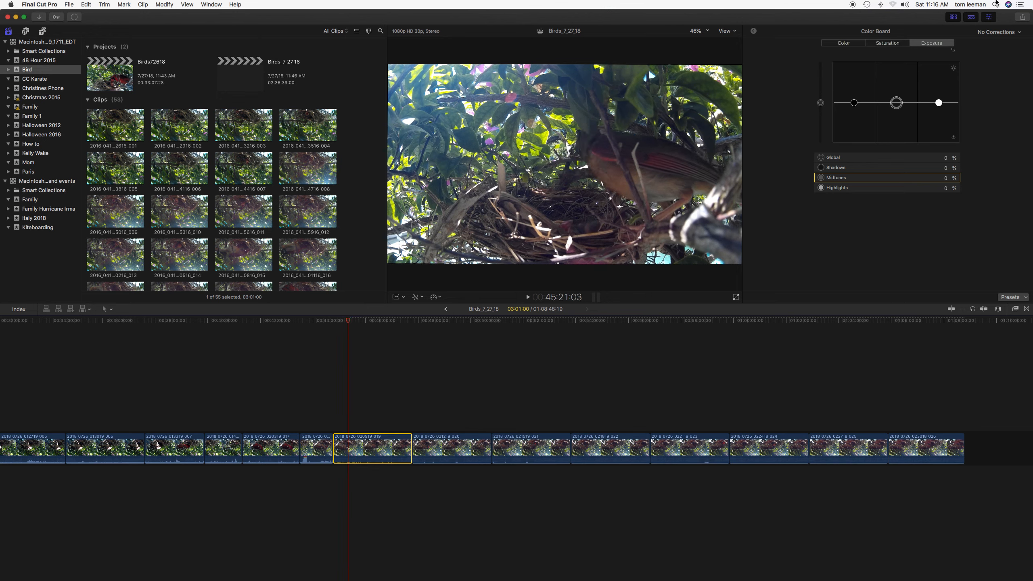